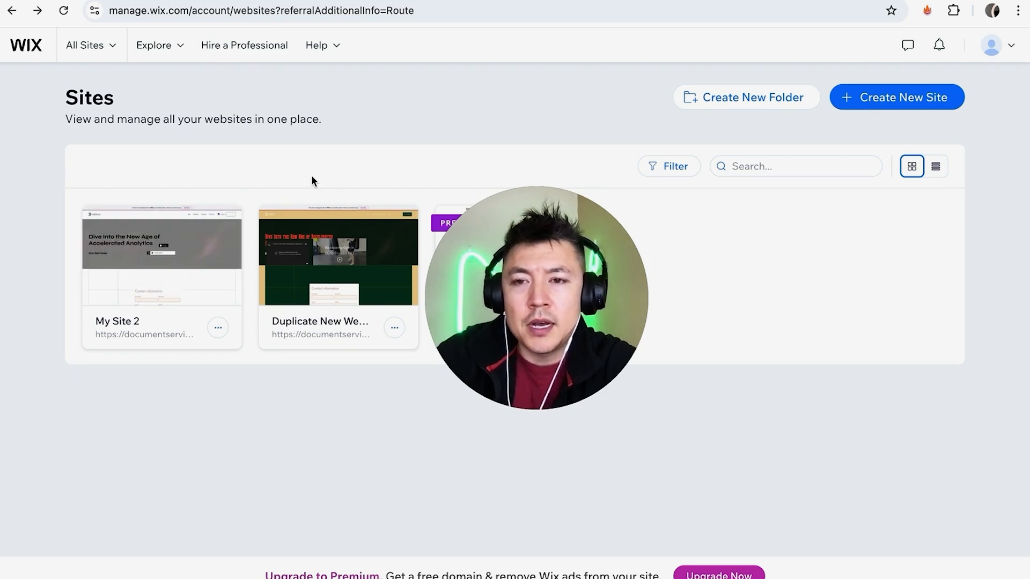
Open My Site 2 for editing and go to its Tacos Today page.
mouse_move(331, 218)
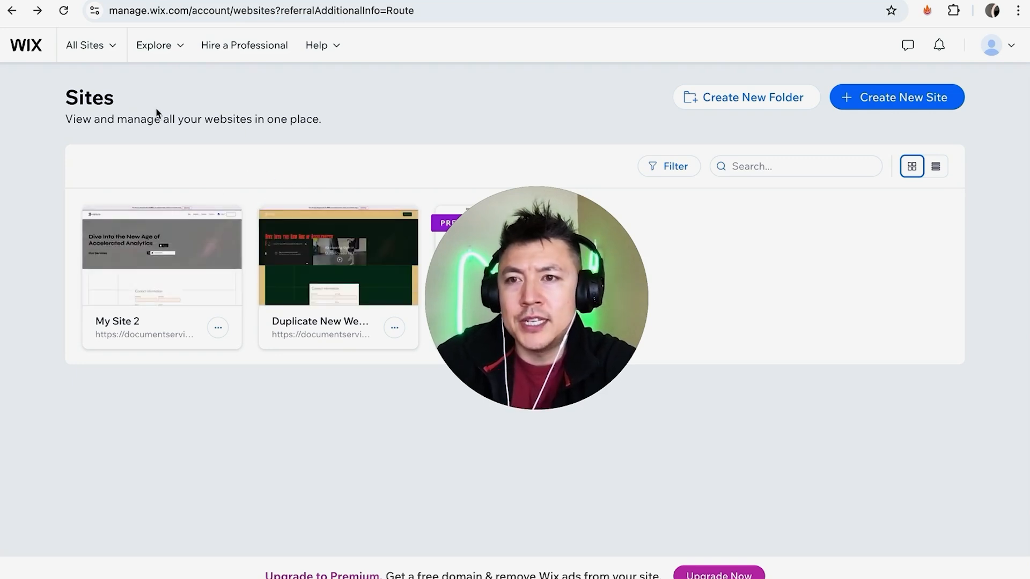
click(114, 48)
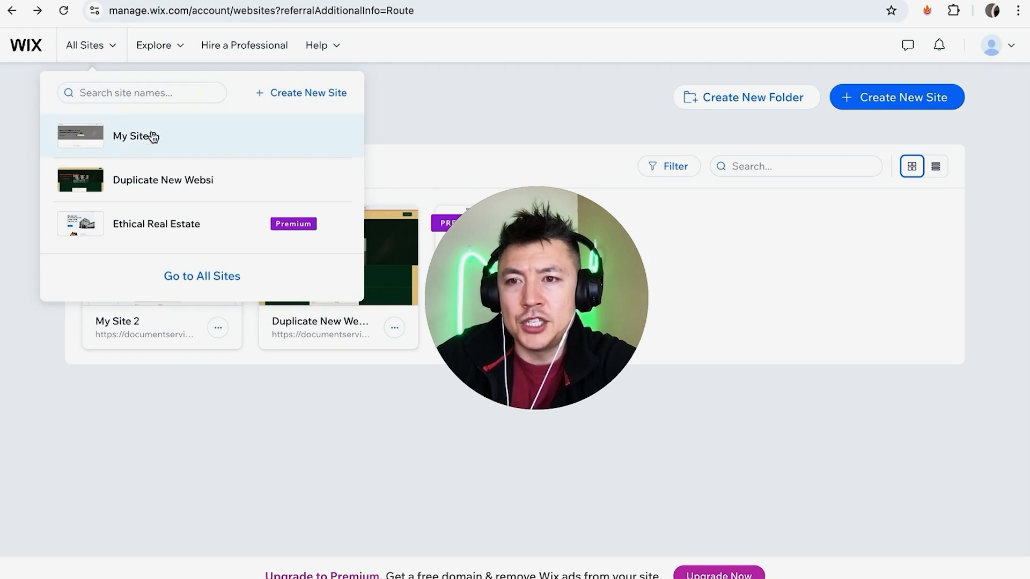
click(134, 136)
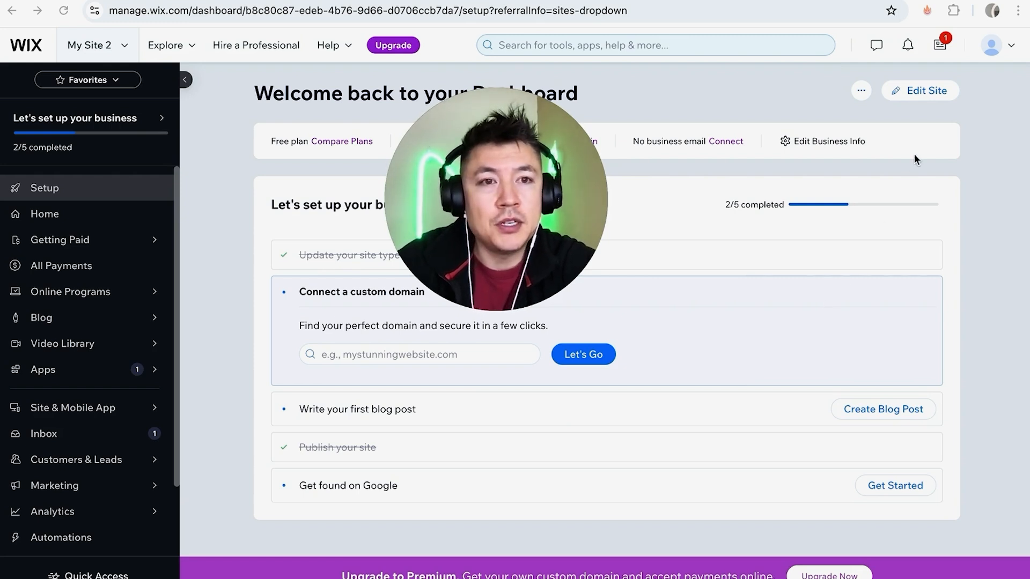
click(917, 86)
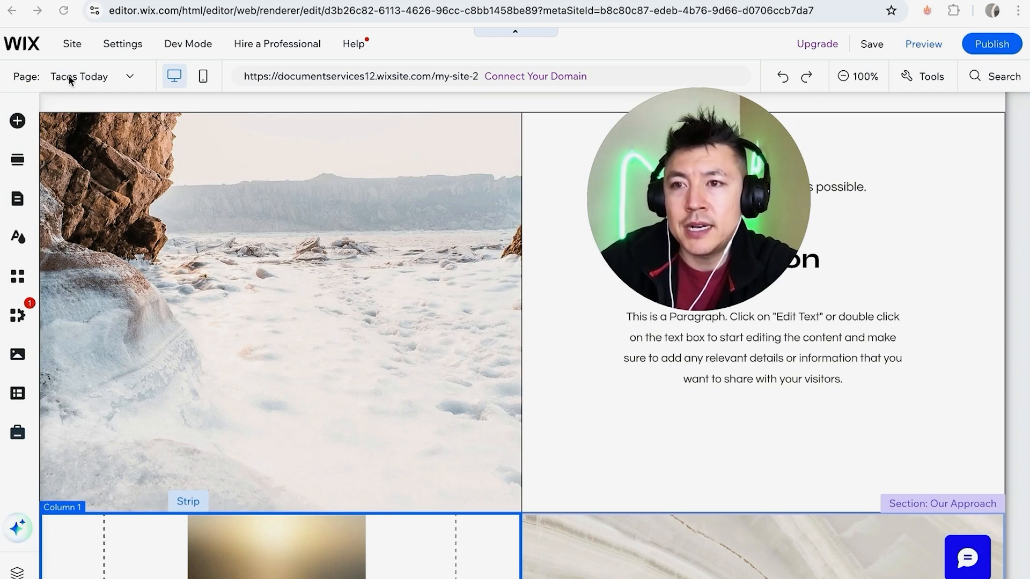
click(134, 76)
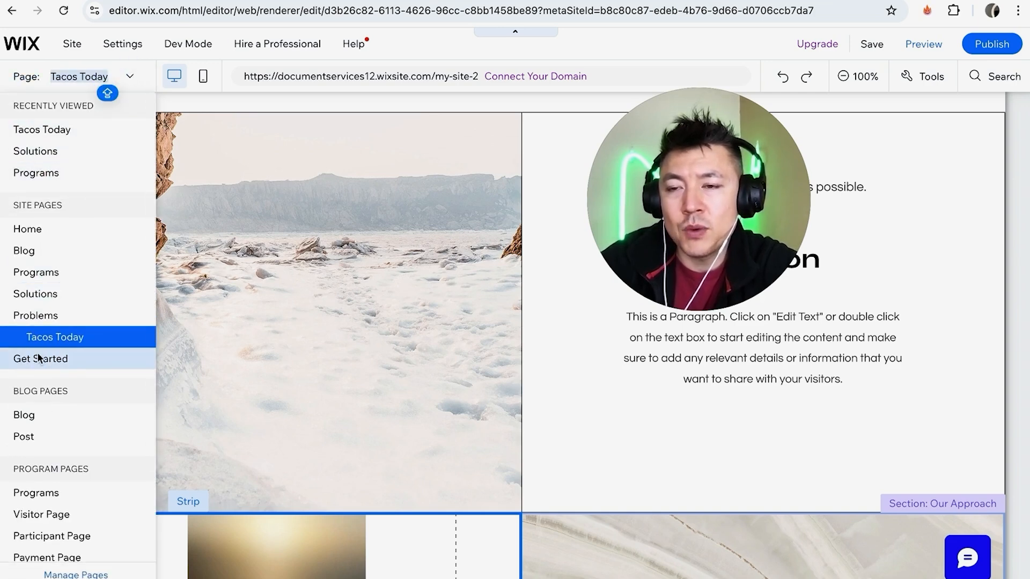
click(99, 339)
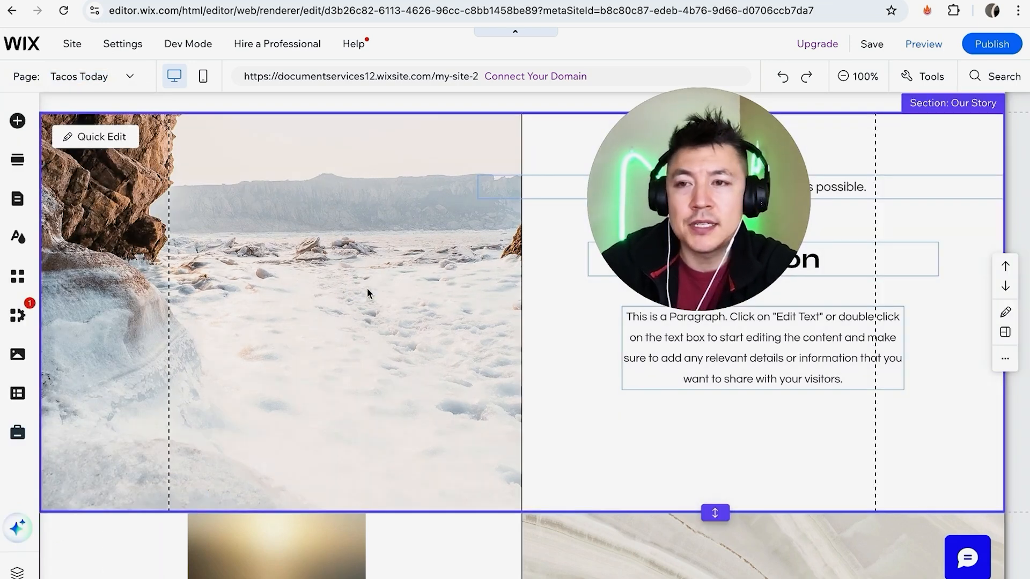
Browse the gallery elements and add a Slider (spheres) gallery to the Our Story section.
click(17, 123)
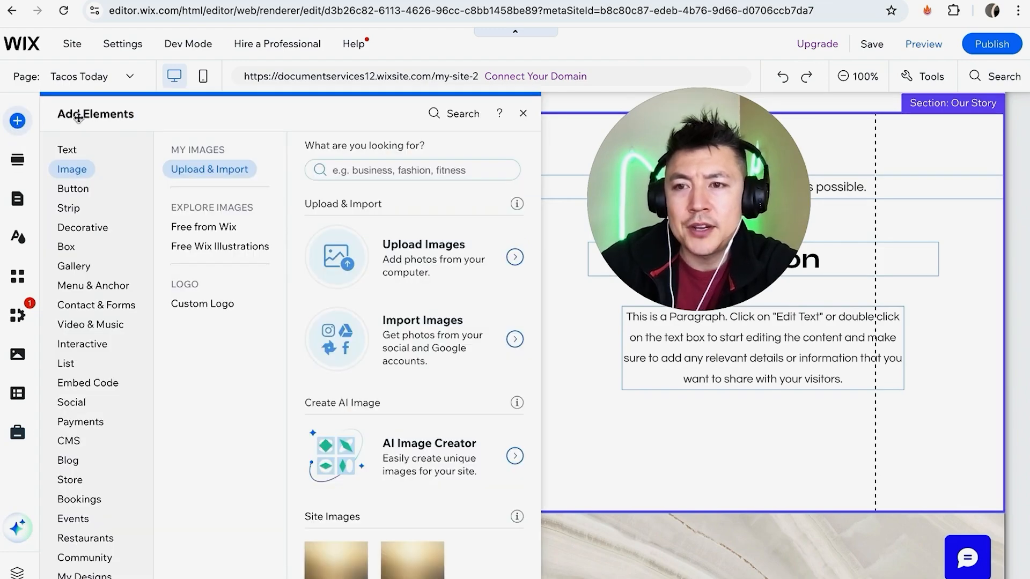
click(69, 421)
click(69, 150)
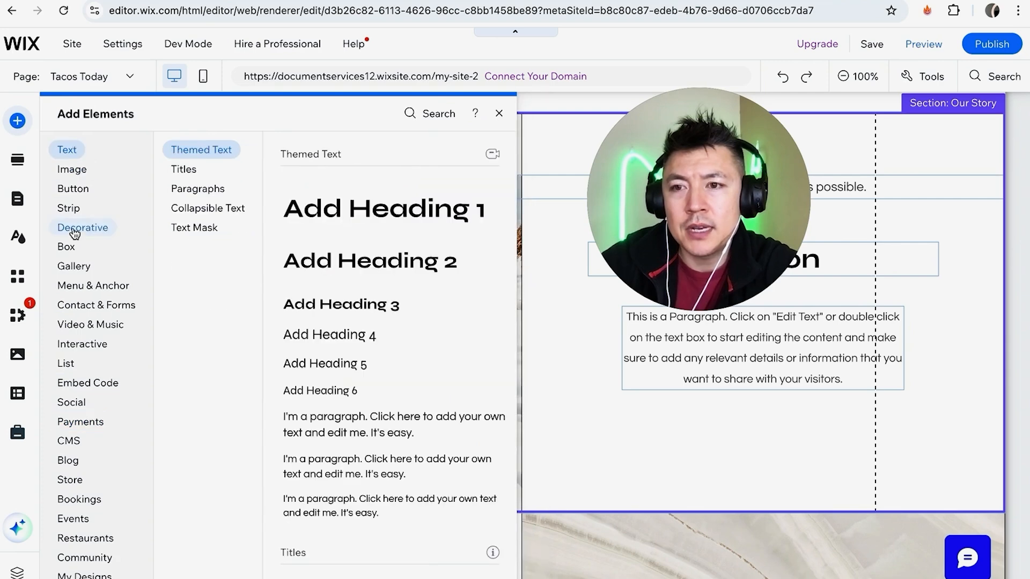
click(73, 266)
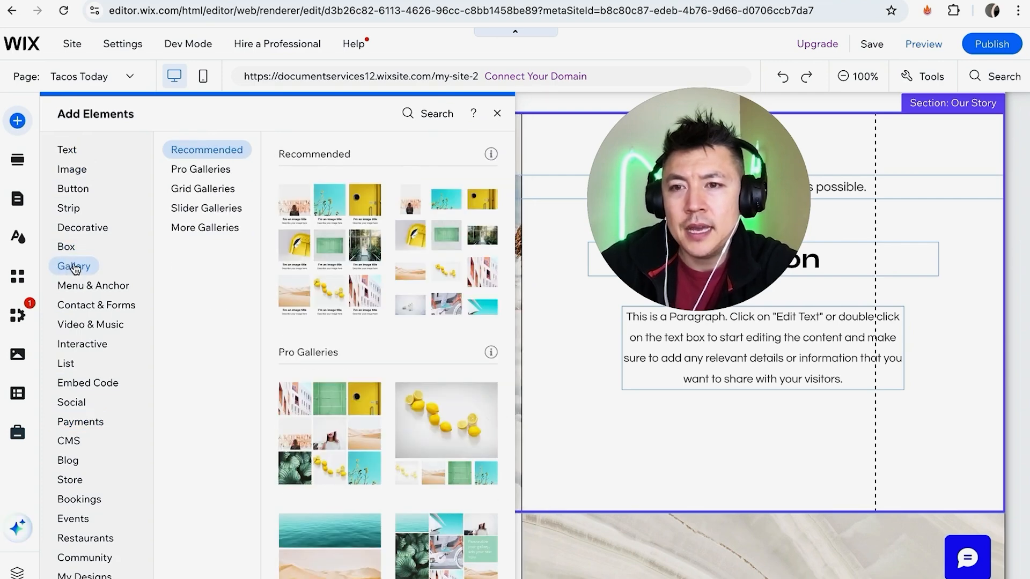
scroll(276, 161, down, 3)
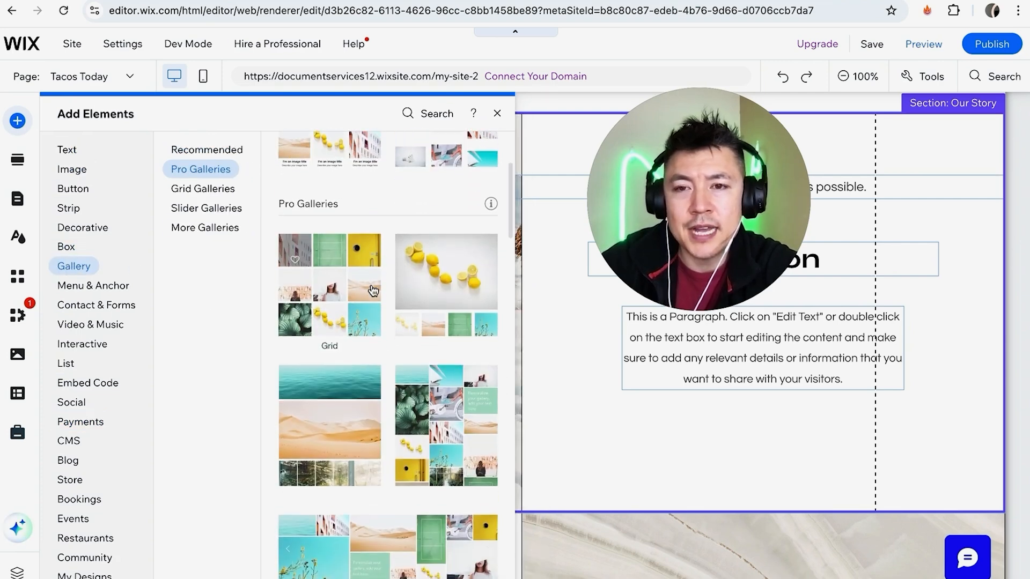
scroll(374, 290, down, 7)
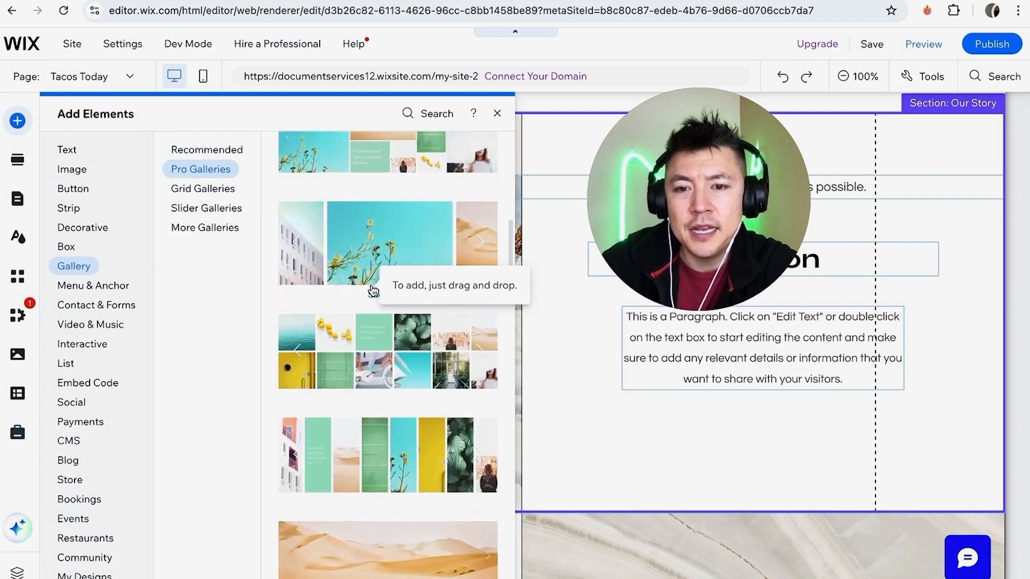
scroll(374, 290, up, 5)
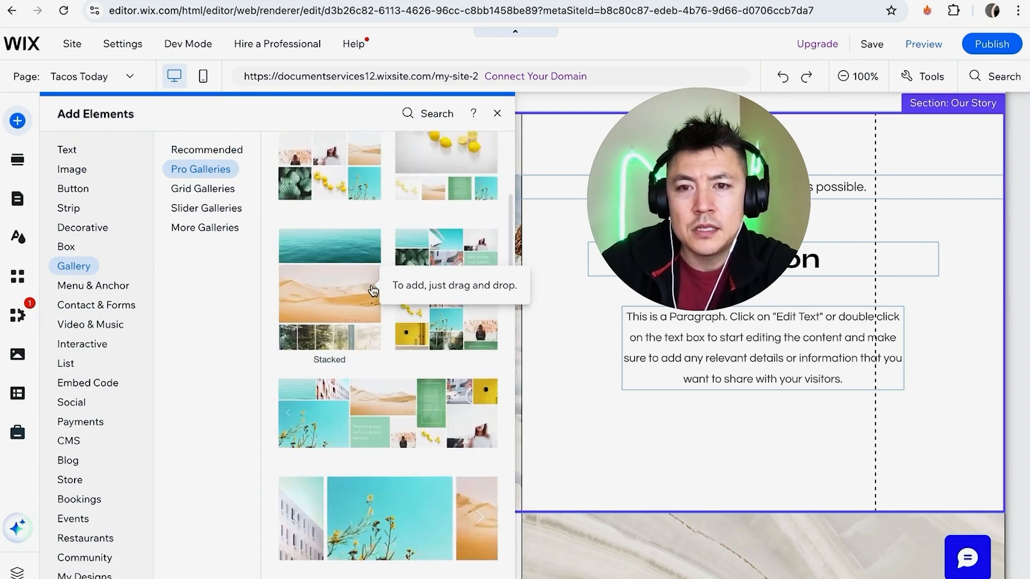
scroll(373, 290, up, 8)
scroll(373, 291, down, 11)
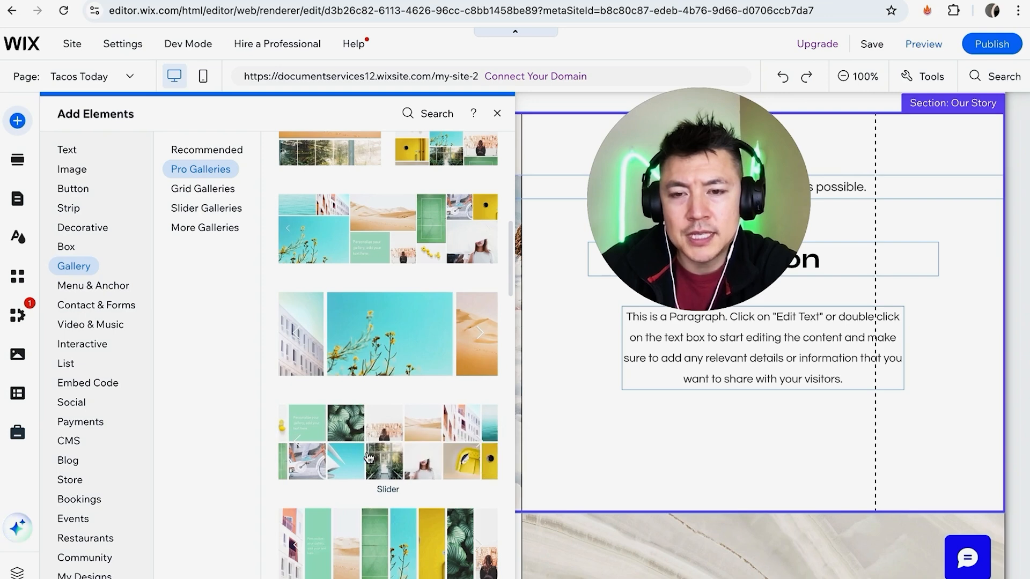
scroll(376, 450, down, 3)
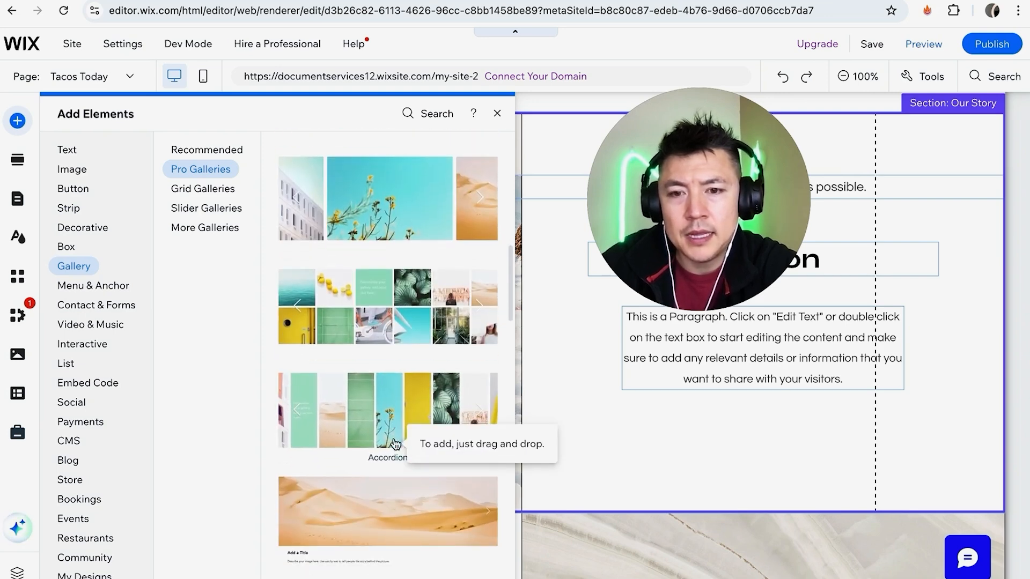
scroll(370, 430, down, 4)
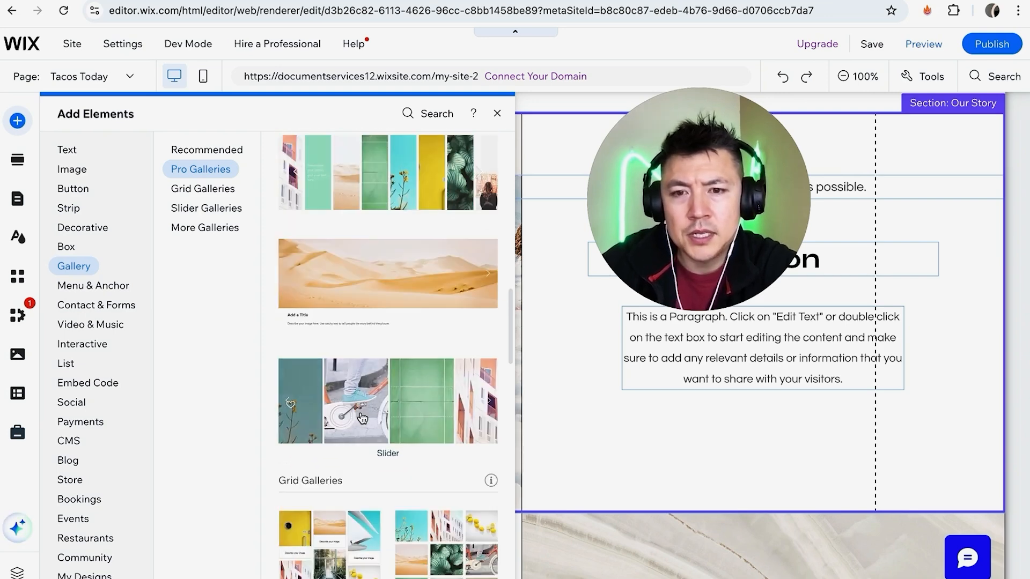
scroll(365, 415, down, 7)
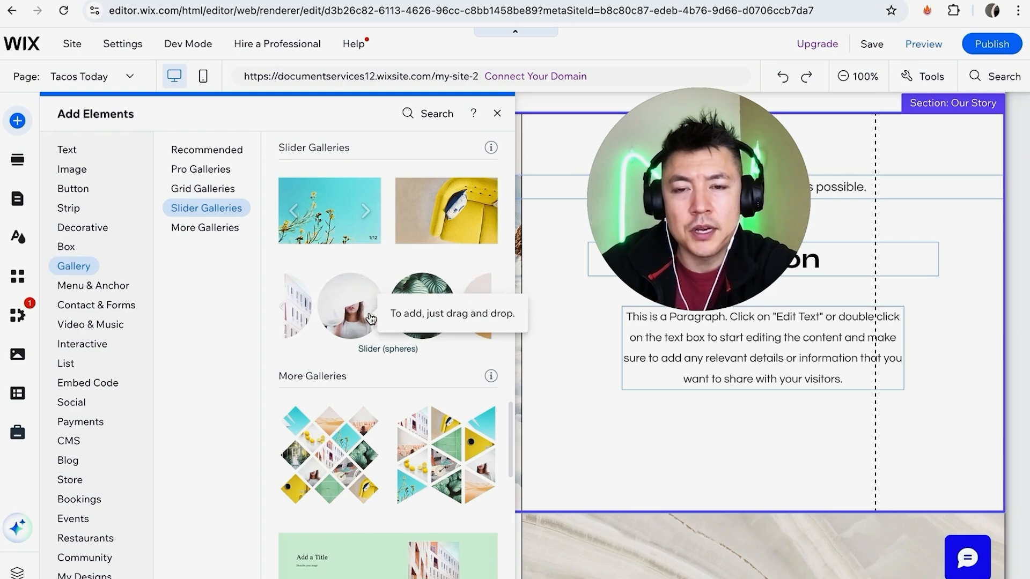
drag(358, 314, 410, 387)
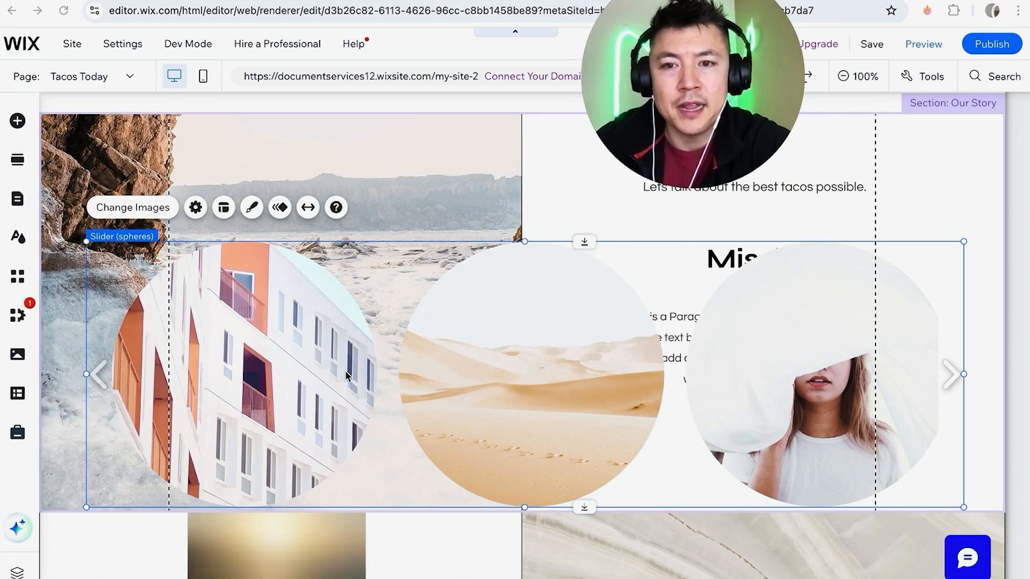
Reorder the slider gallery's images so the woman's photo comes first and the building photo comes last.
click(160, 208)
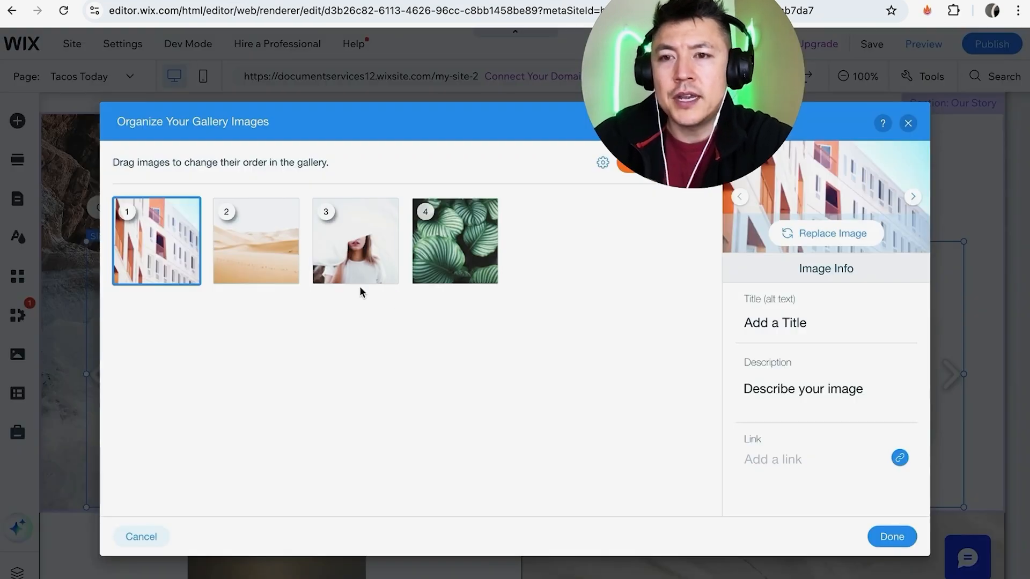
click(165, 242)
drag(165, 241, 451, 243)
drag(257, 223, 161, 222)
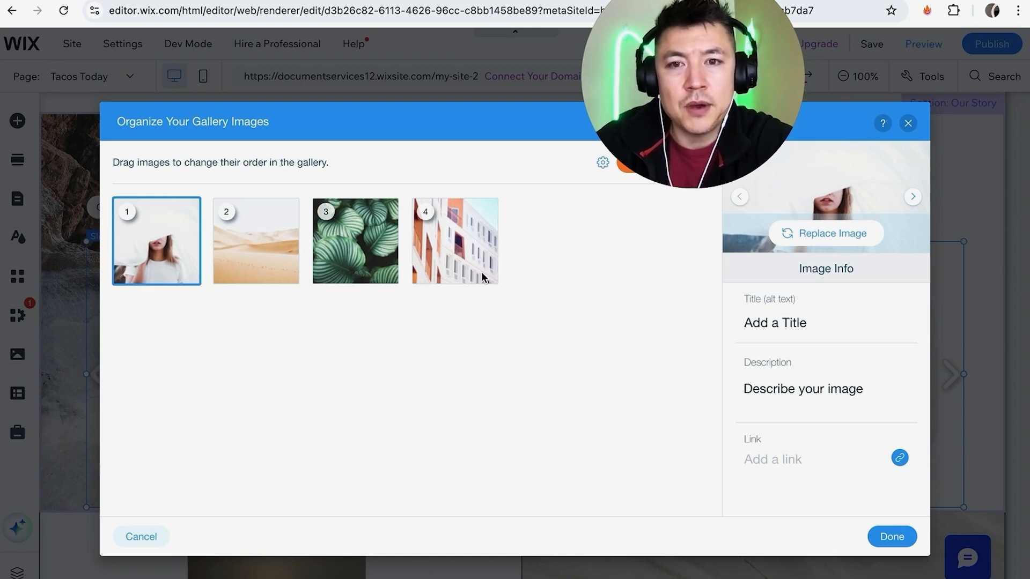
Replace the building photo in the gallery with Blur PNG For Tutorials.png from the site files.
click(453, 243)
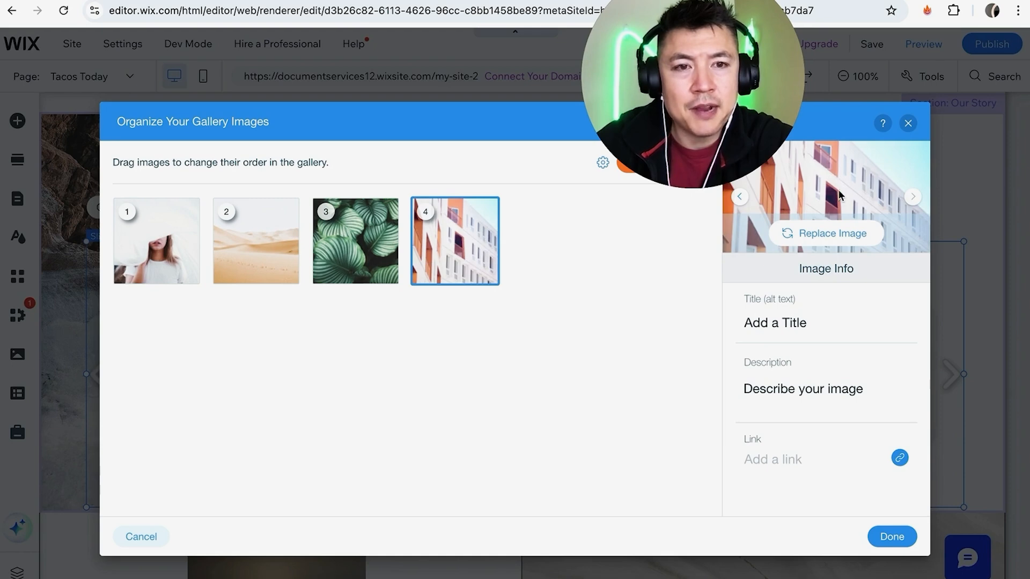
click(814, 236)
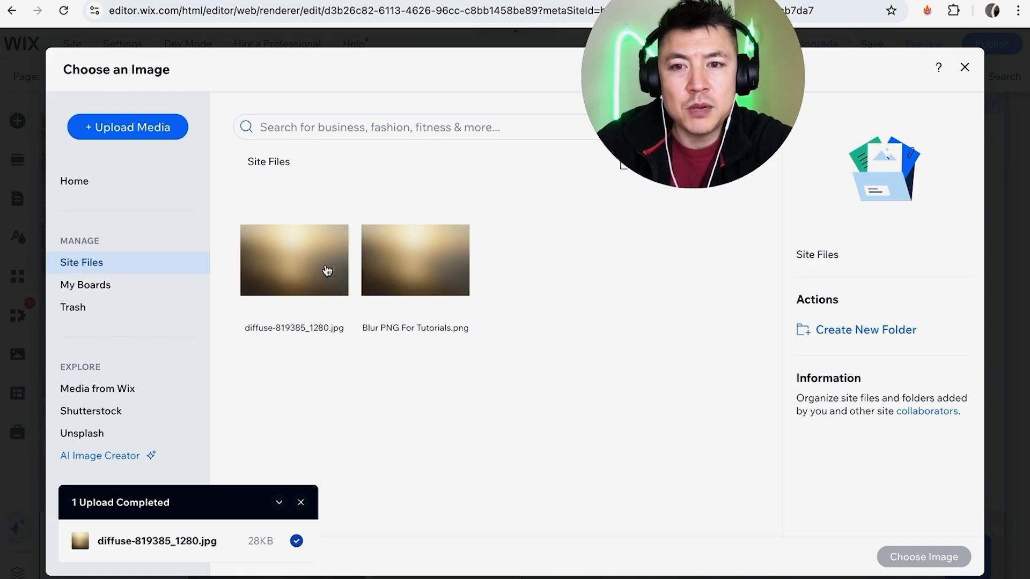
click(424, 274)
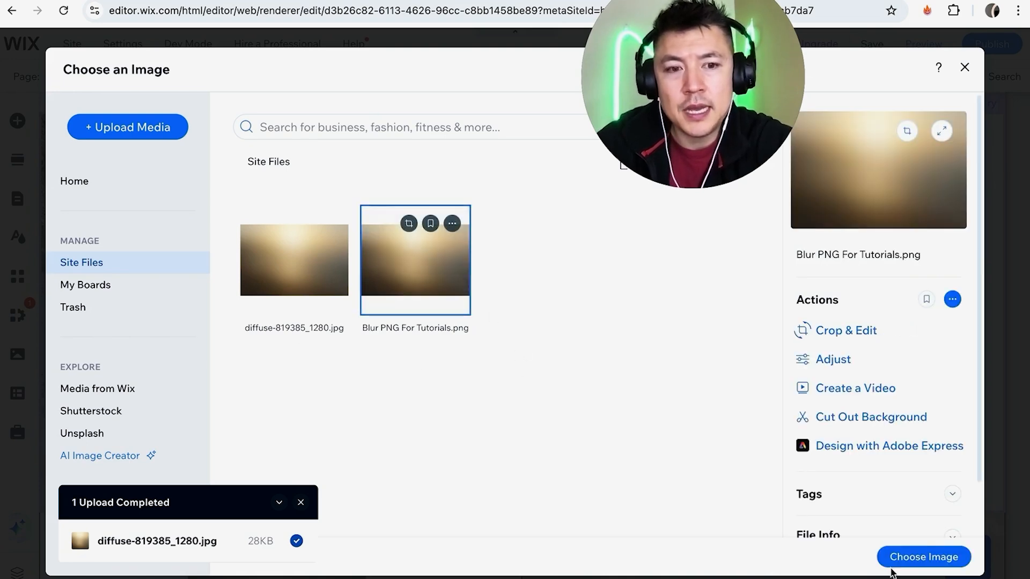
click(923, 557)
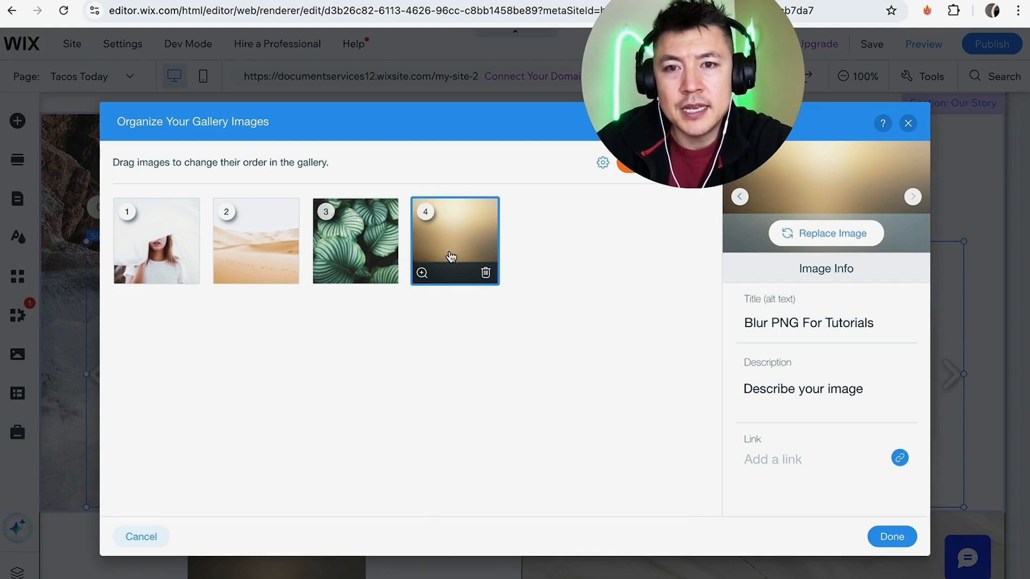
Upload map 1.jpg from the computer and use it to replace the green leaves photo in the gallery.
click(356, 242)
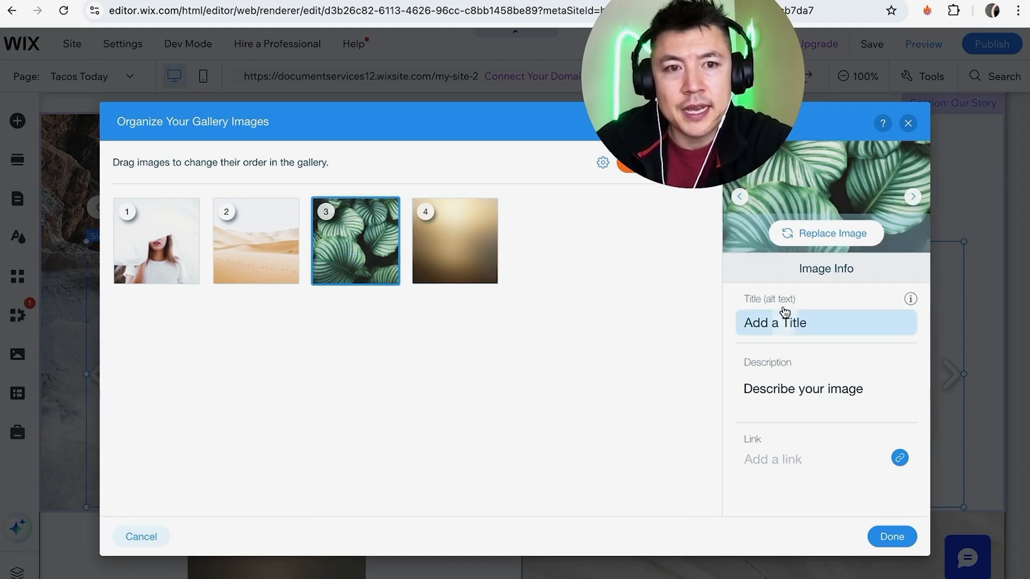
click(809, 231)
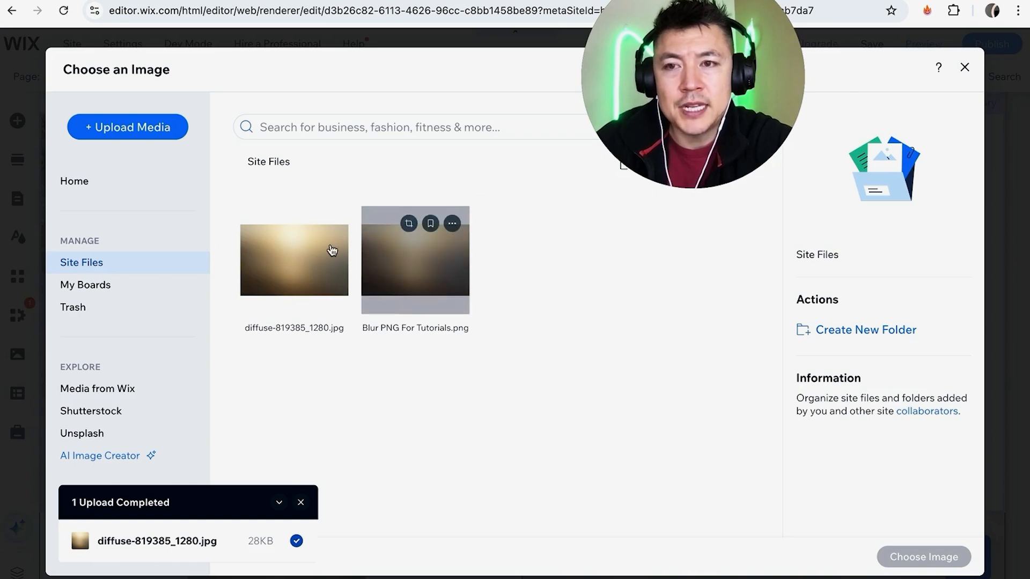
click(154, 132)
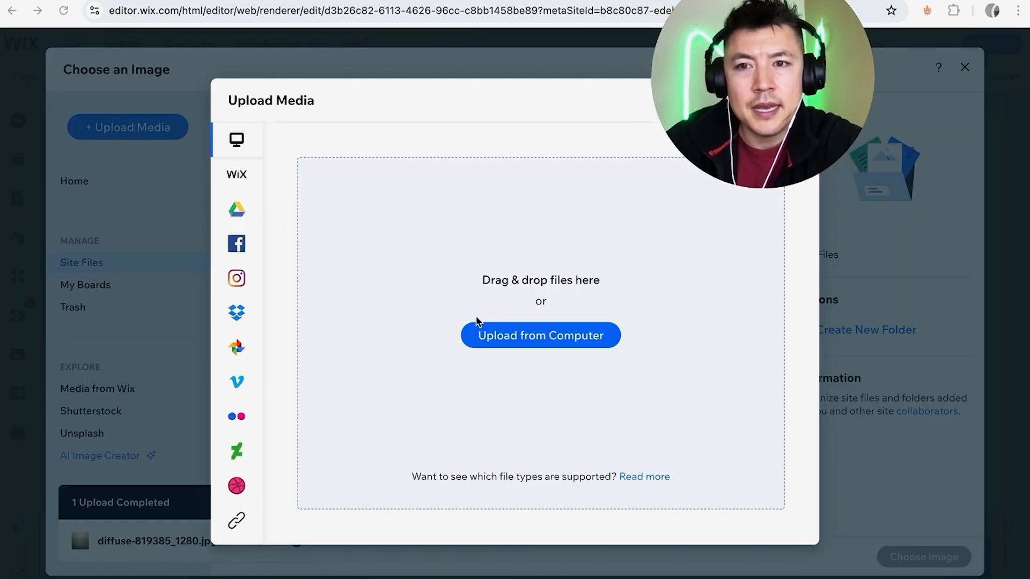
click(535, 339)
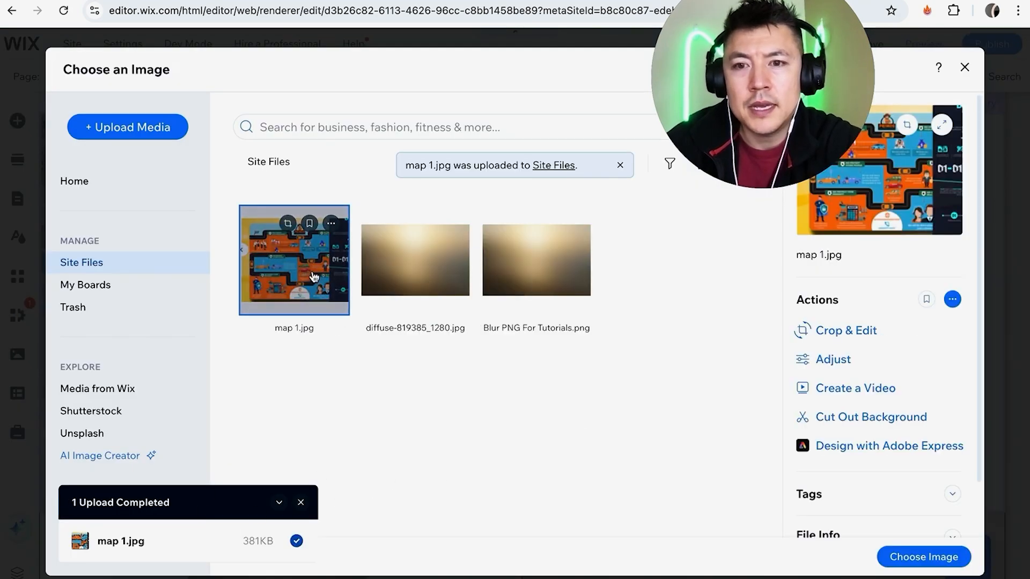
click(903, 558)
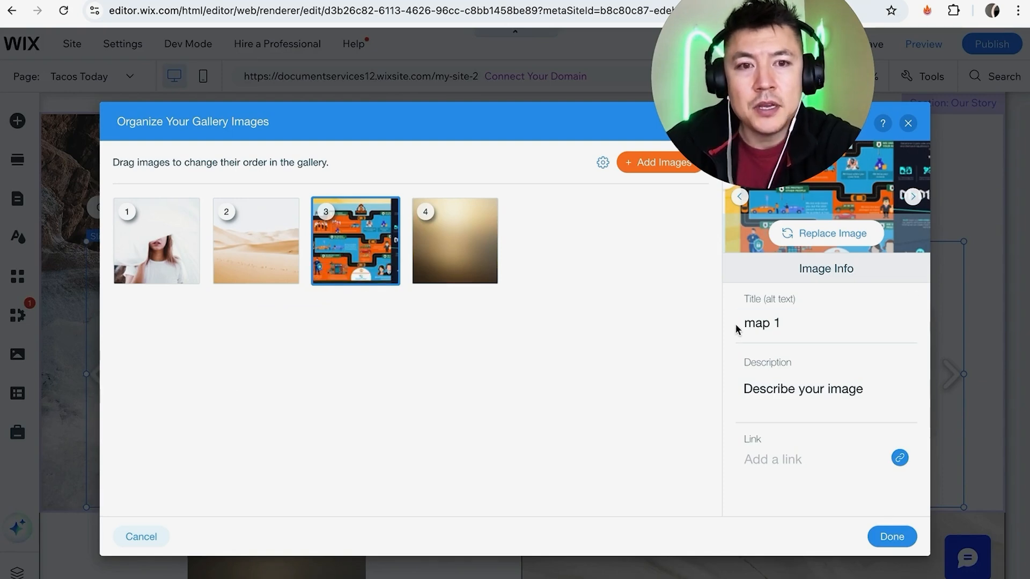
Replace the map image's title with "MAKE MONEY" followed by the person's first name.
click(786, 325)
key(BackSpace)
key(BackSpace)
key(BackSpace)
key(BackSpace)
key(BackSpace)
text(MA)
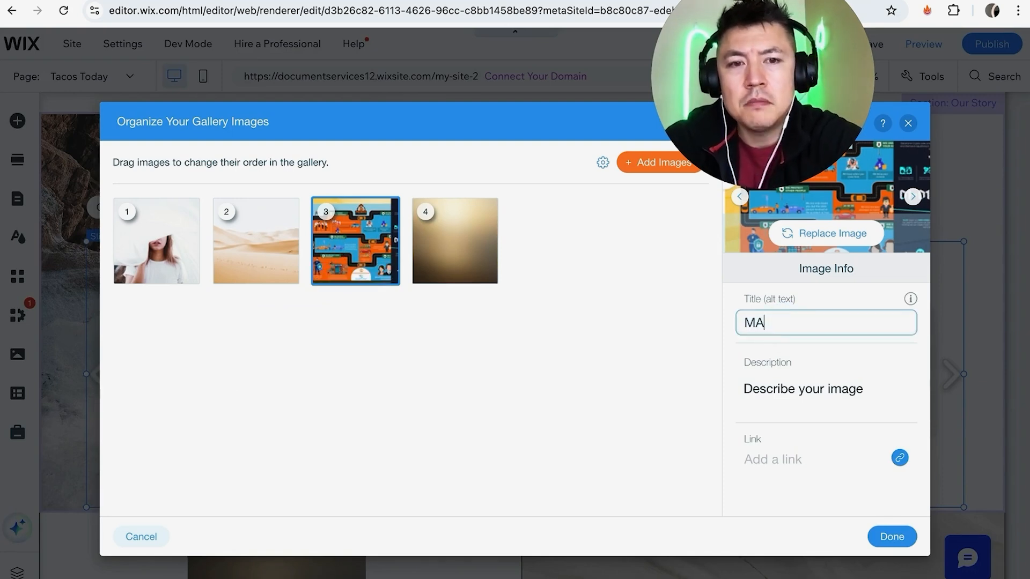
text(KE MONEY ANTHONY)
Set the map image's description to "THIS IS A MAP" and apply the gallery image changes.
click(821, 395)
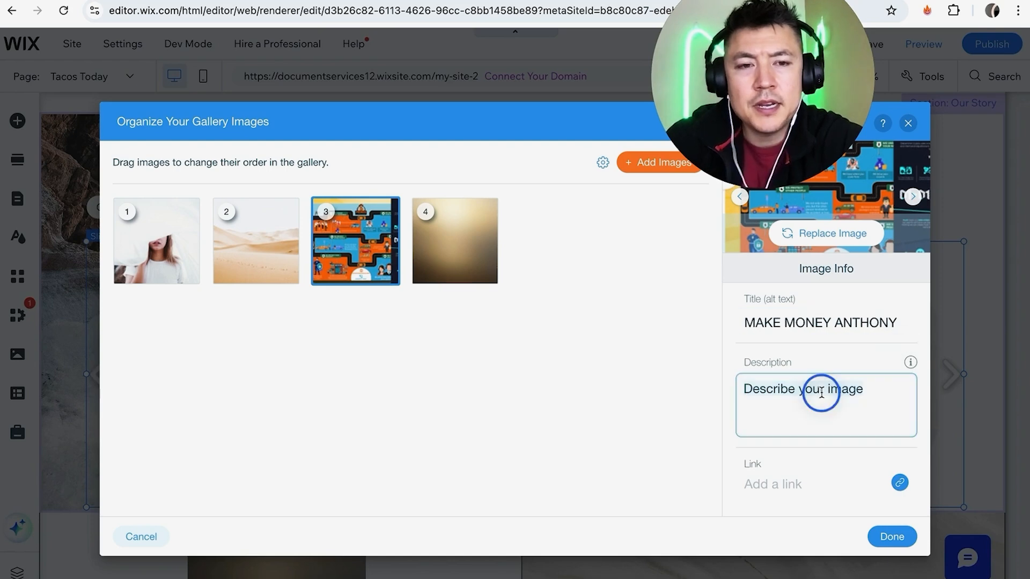
text(THIS IS A MA)
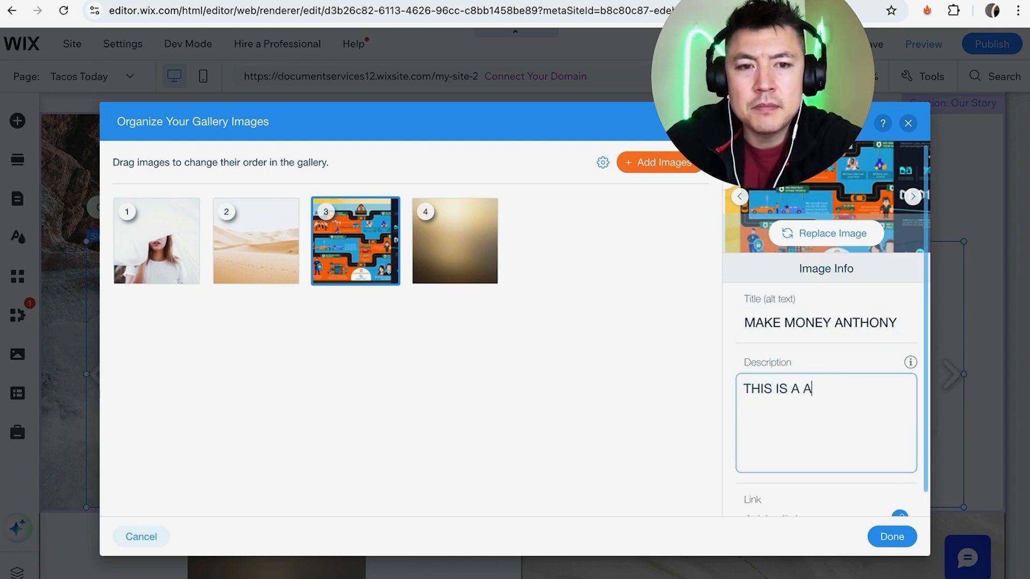
key(BackSpace)
text(MAP)
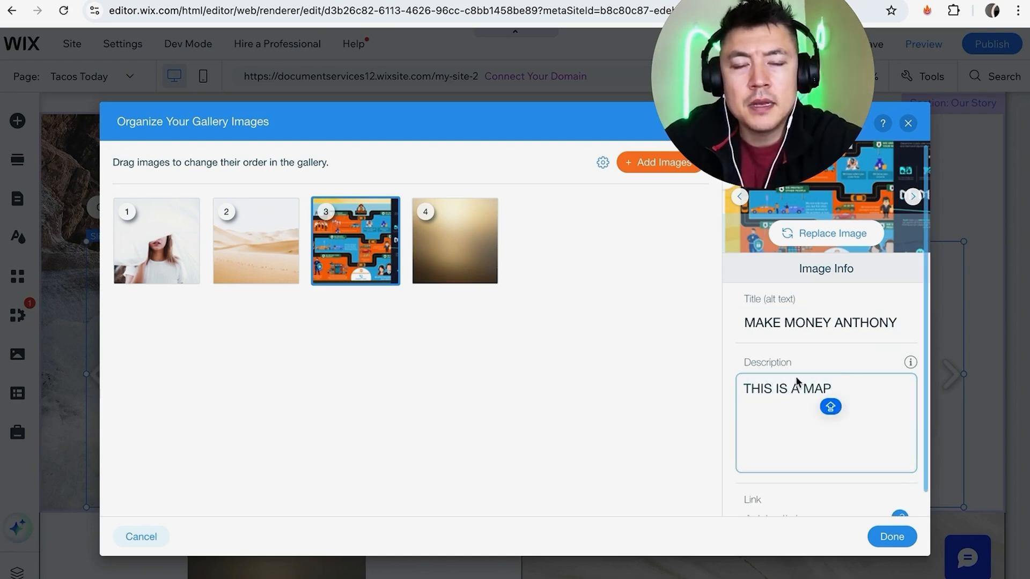
click(880, 534)
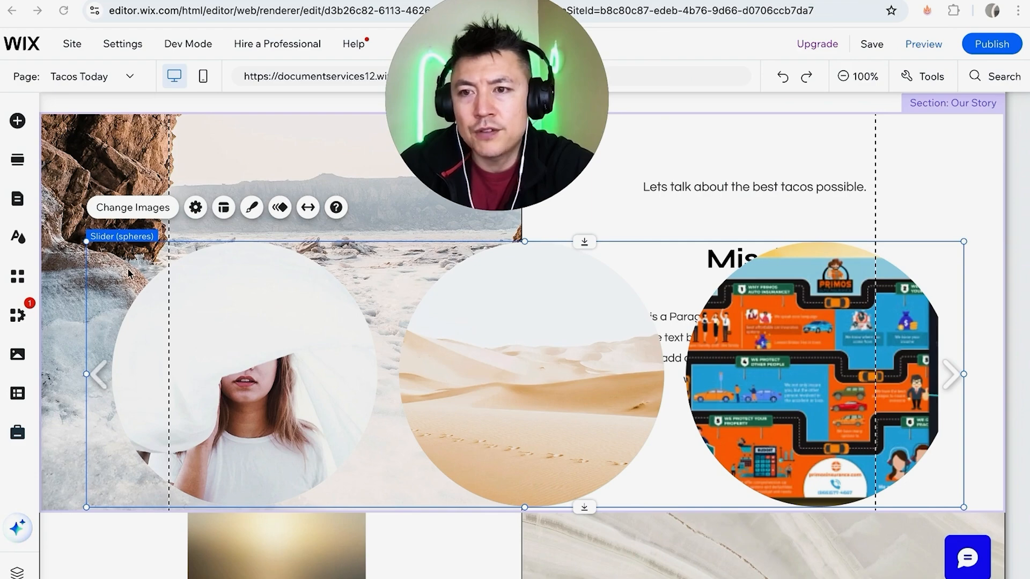
Shrink the sphere slider gallery to a narrow row of small circles below the Mission paragraph and center it across the Our Story section.
click(86, 243)
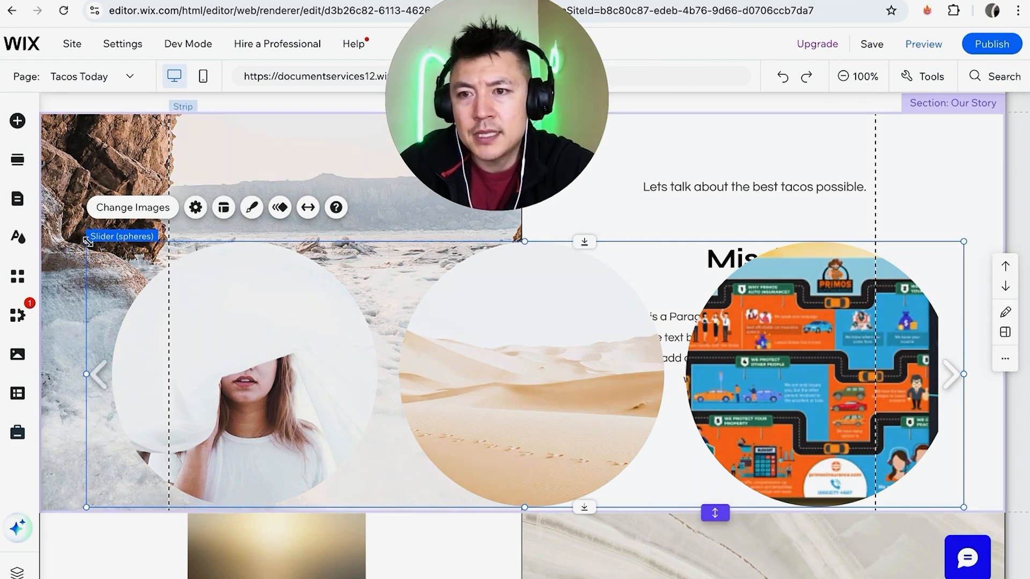
drag(87, 243, 349, 352)
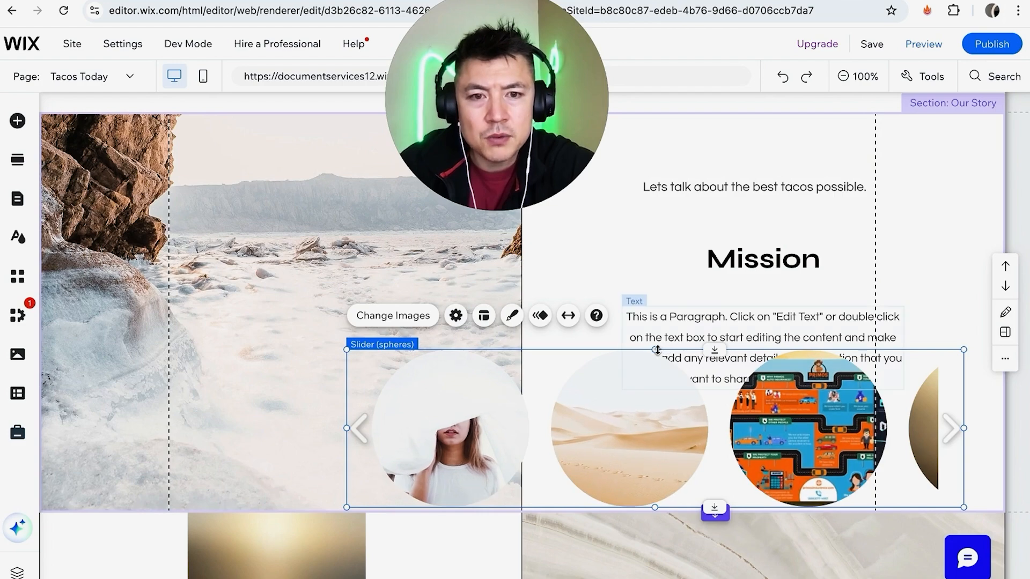
drag(656, 351, 655, 423)
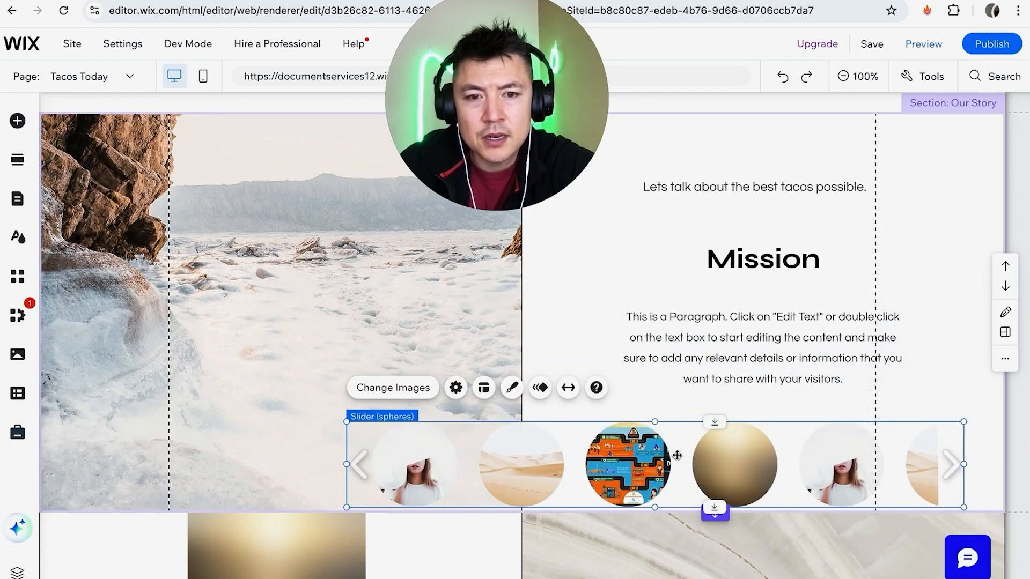
drag(724, 456, 593, 451)
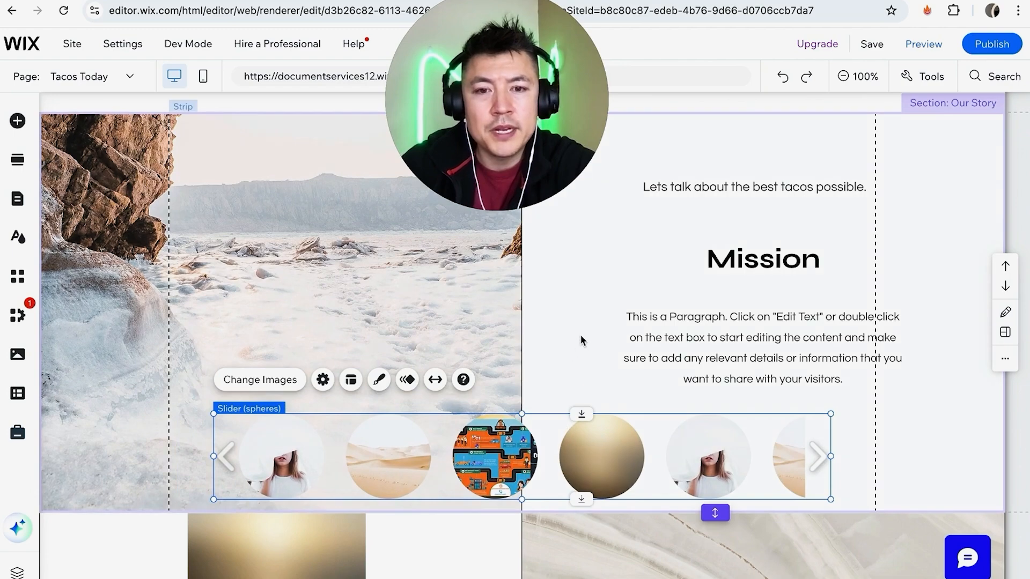
Publish the site and dismiss the publishing confirmation.
click(992, 44)
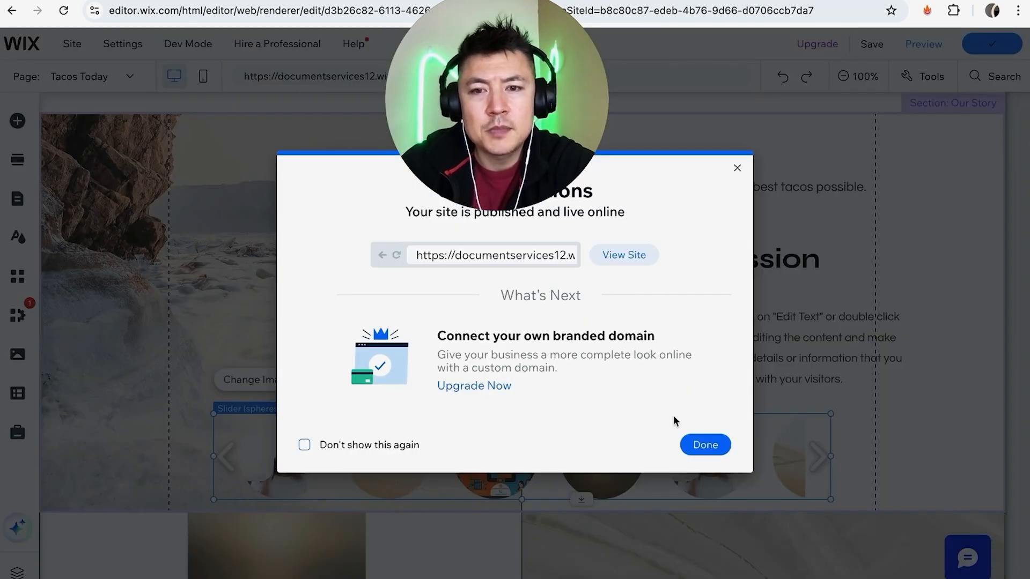
click(705, 446)
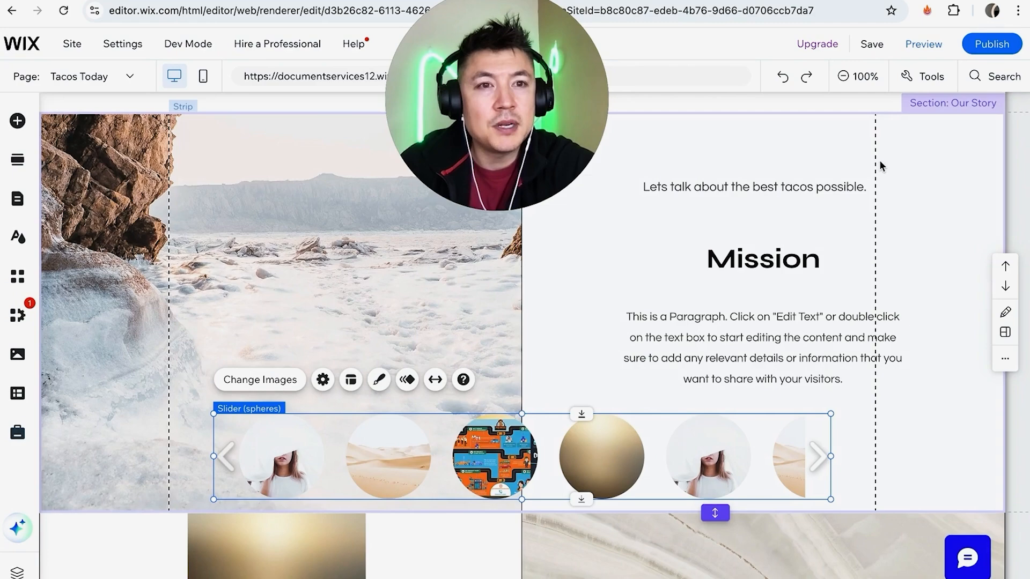
Preview the page and cycle through the sphere gallery's images backward and forward to check how the slider works.
click(926, 44)
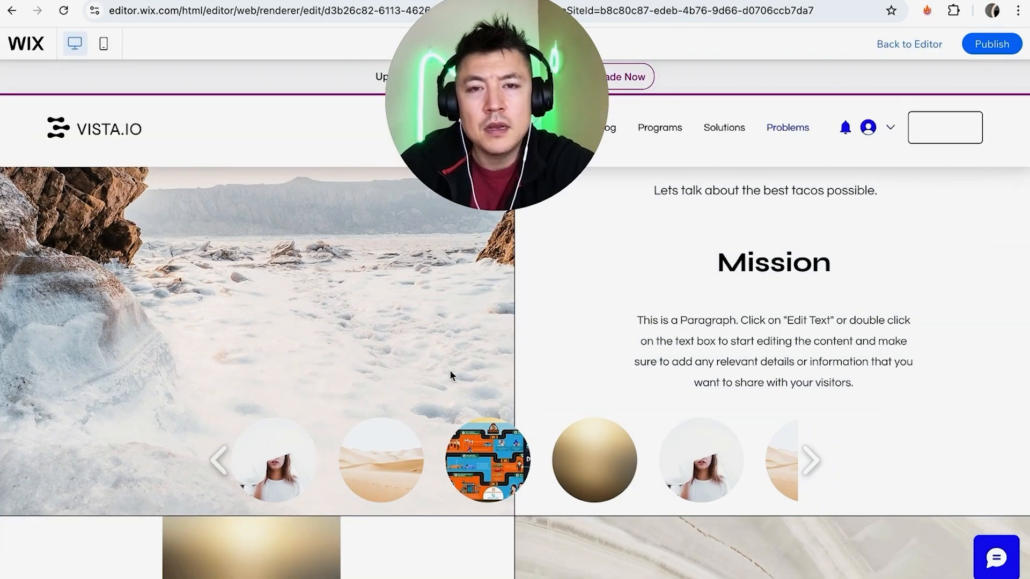
scroll(279, 356, down, 2)
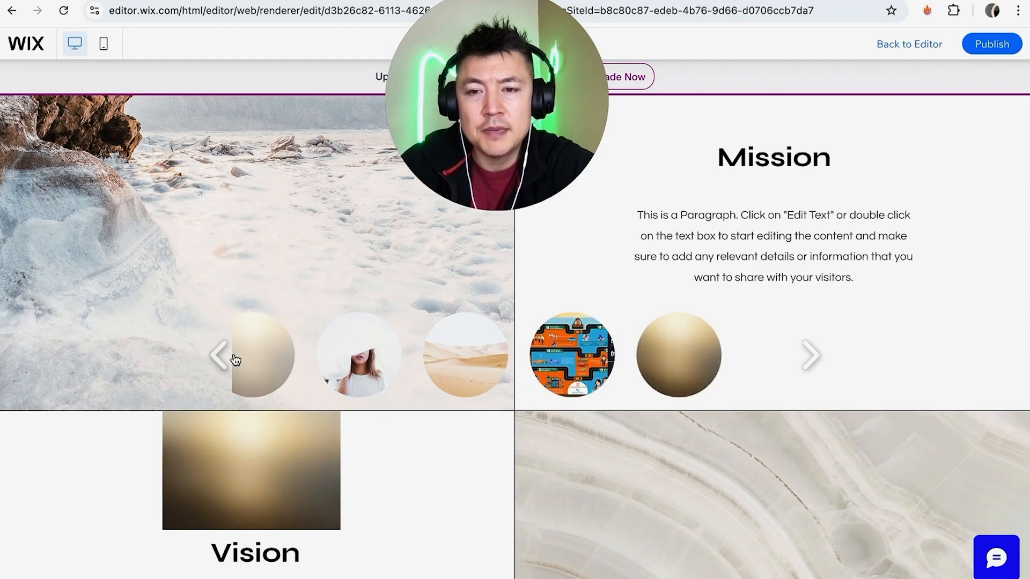
click(228, 356)
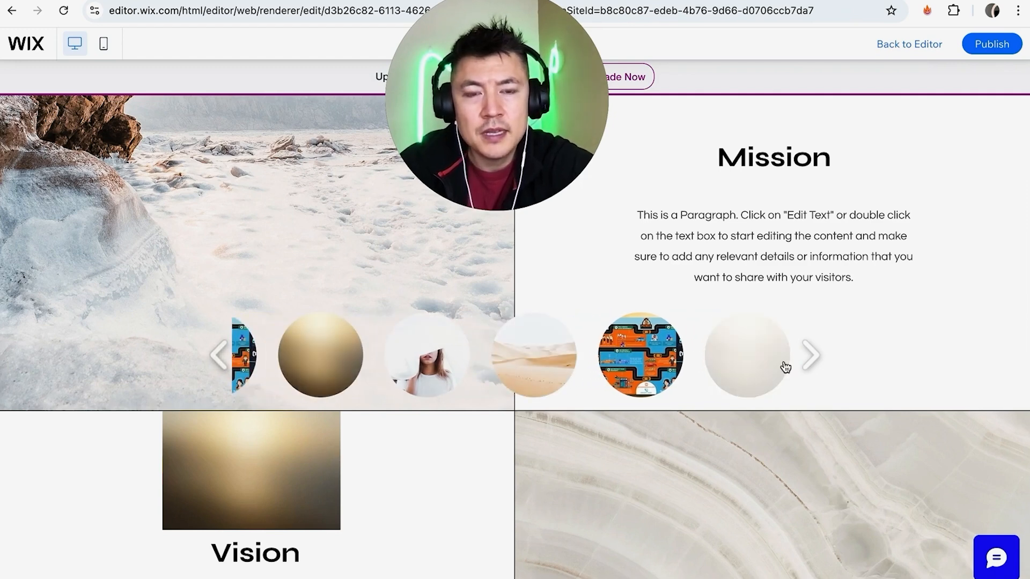
mouse_move(808, 361)
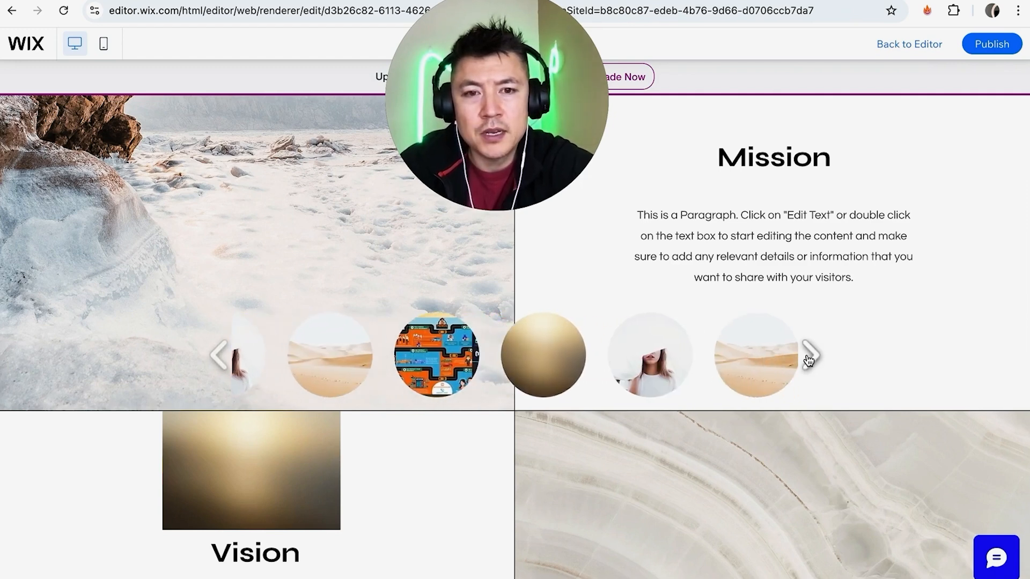